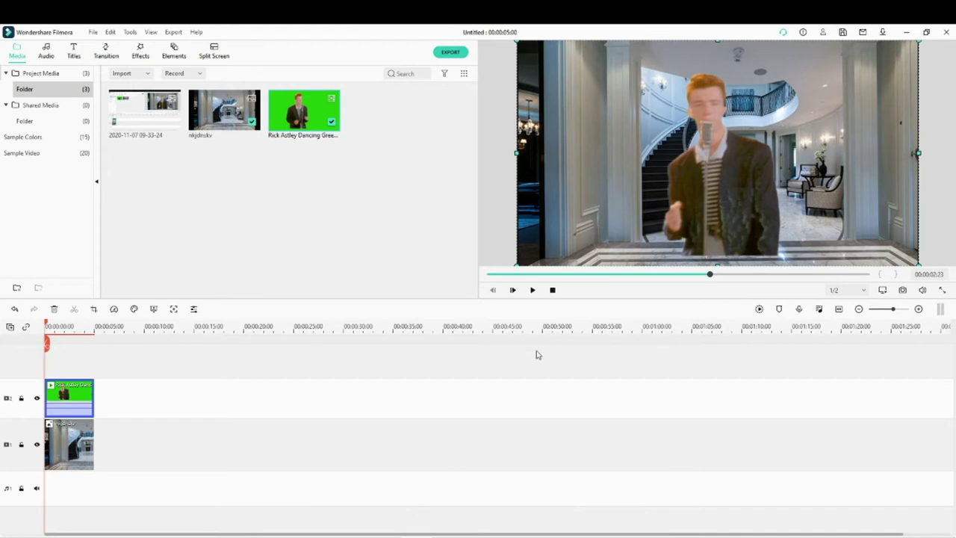
Step: Open the Add Animation keyframe settings for the green Rick Astley clip
right_click(70, 404)
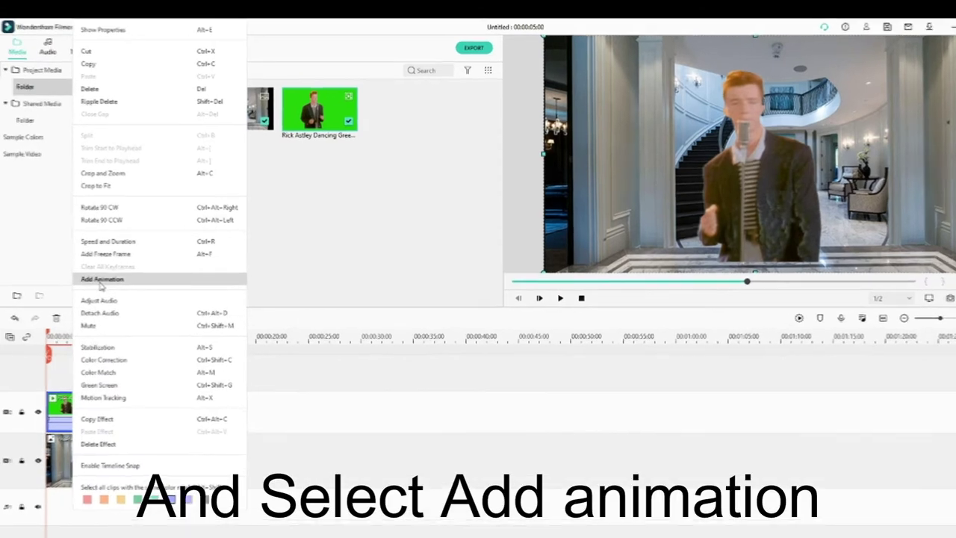
click(97, 272)
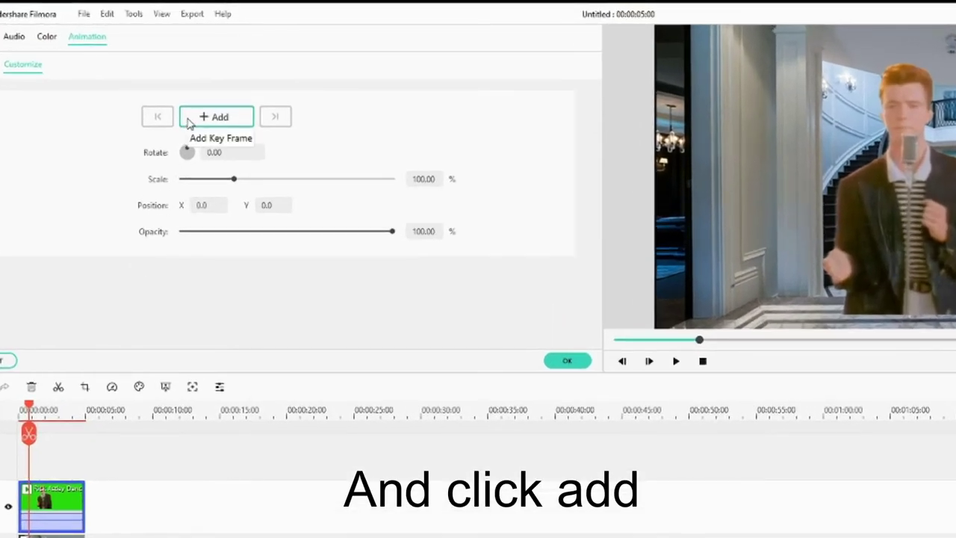
Step: Add Rick Astley clip keyframes at 0 and at 00:00:03:04
click(192, 115)
key(space)
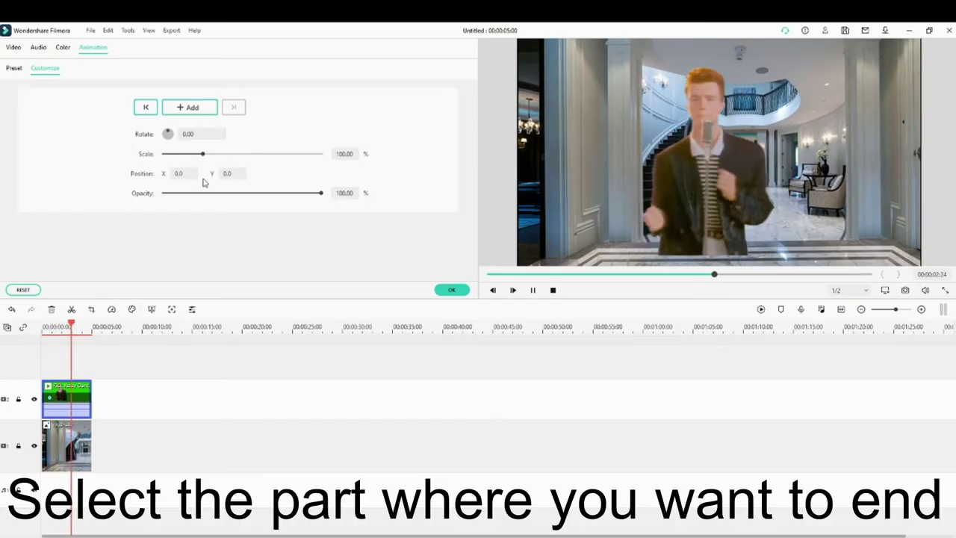
key(space)
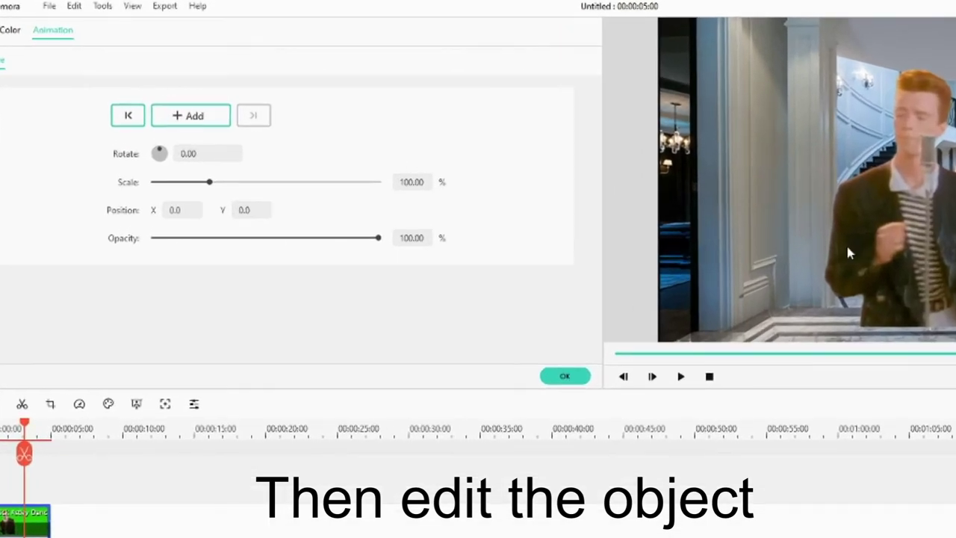
click(848, 252)
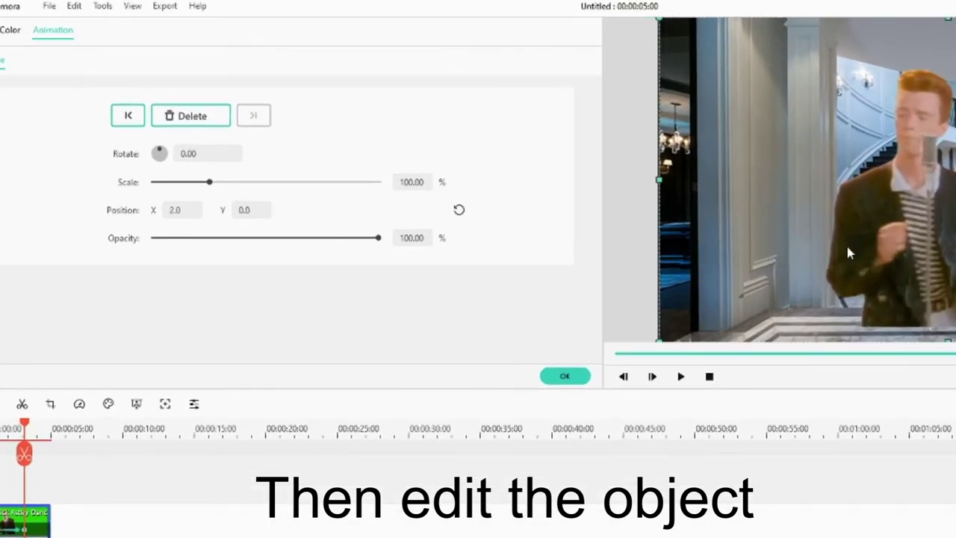
click(209, 187)
Step: At the three-second keyframe, scale the clip to 0.00 and move it up-left to X -29, Y 141
drag(209, 187, 198, 187)
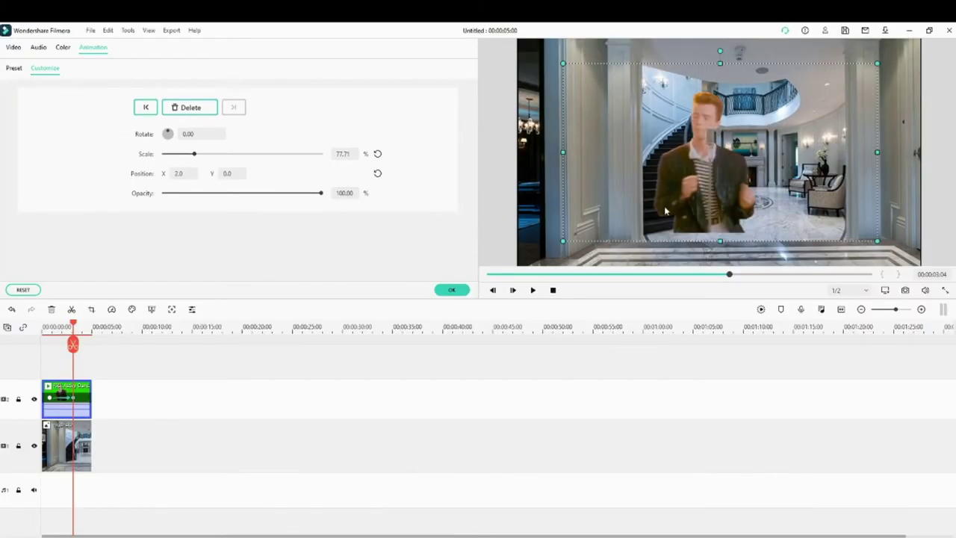
drag(704, 207, 696, 174)
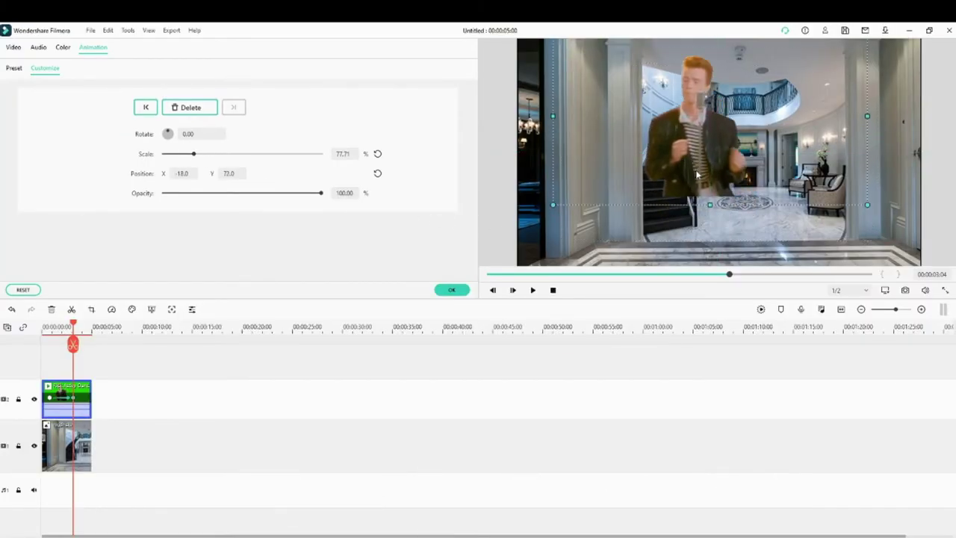
drag(193, 154, 174, 155)
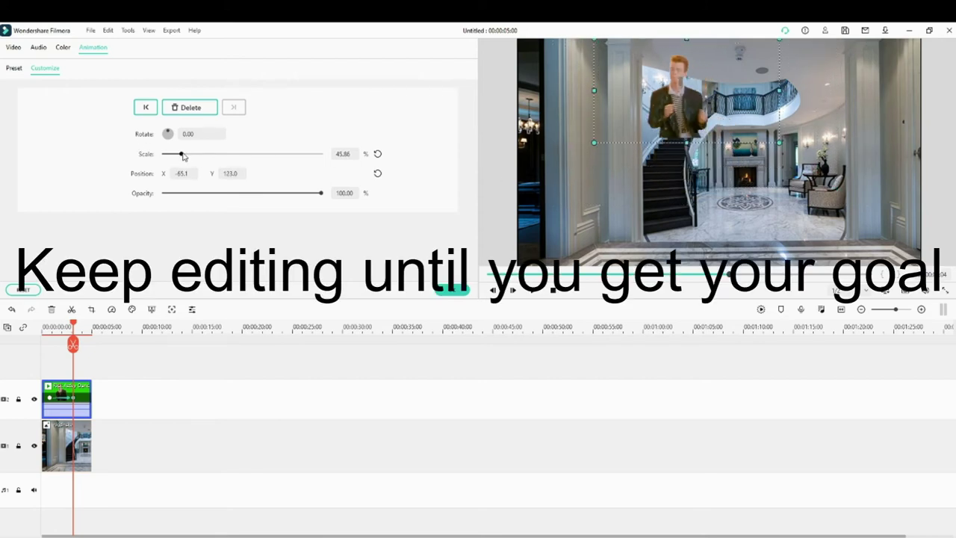
drag(746, 56, 714, 87)
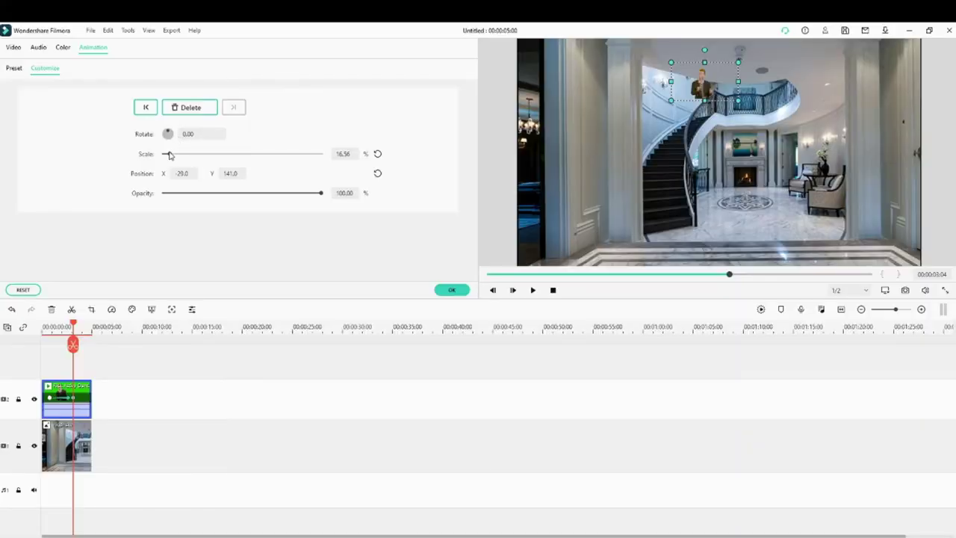
drag(171, 153, 164, 155)
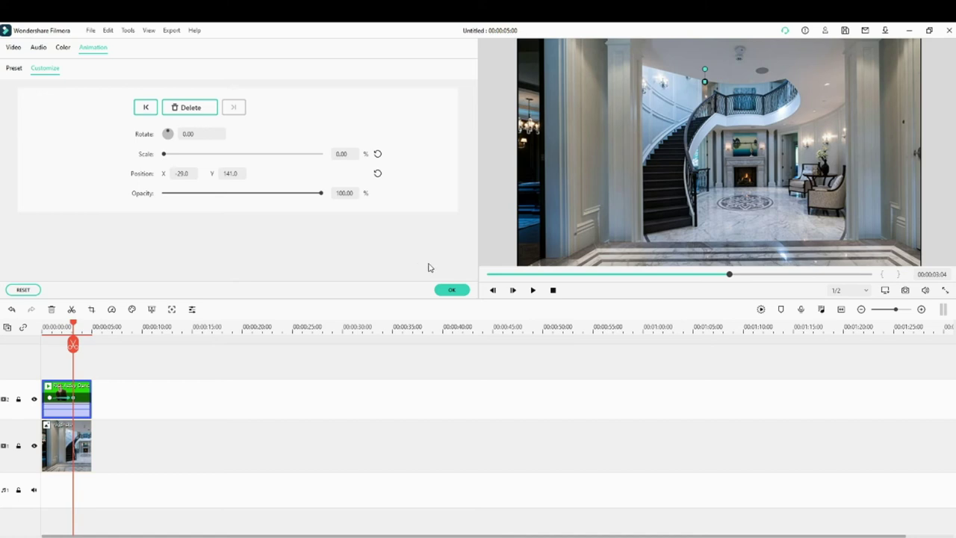
Step: Confirm the animation settings and play the video back from the start
click(454, 290)
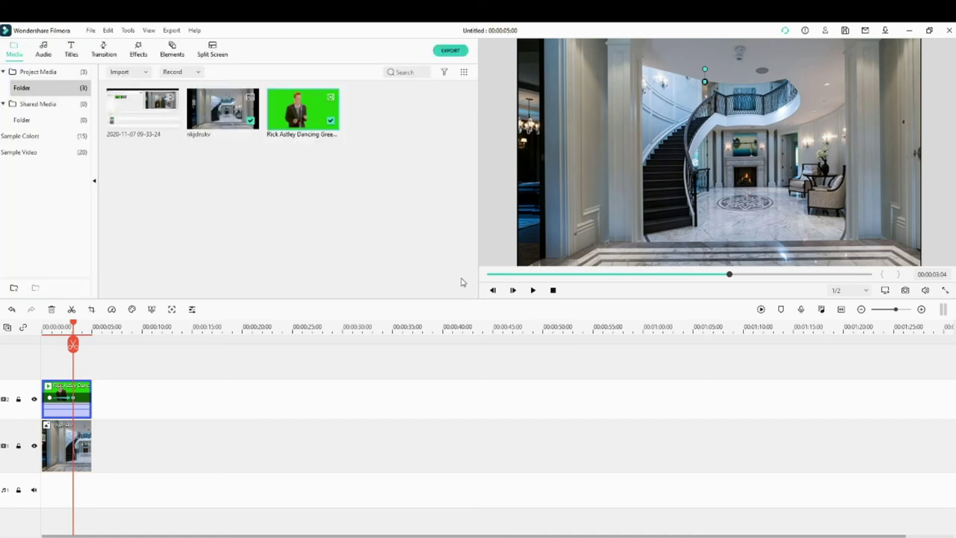
drag(498, 278, 491, 276)
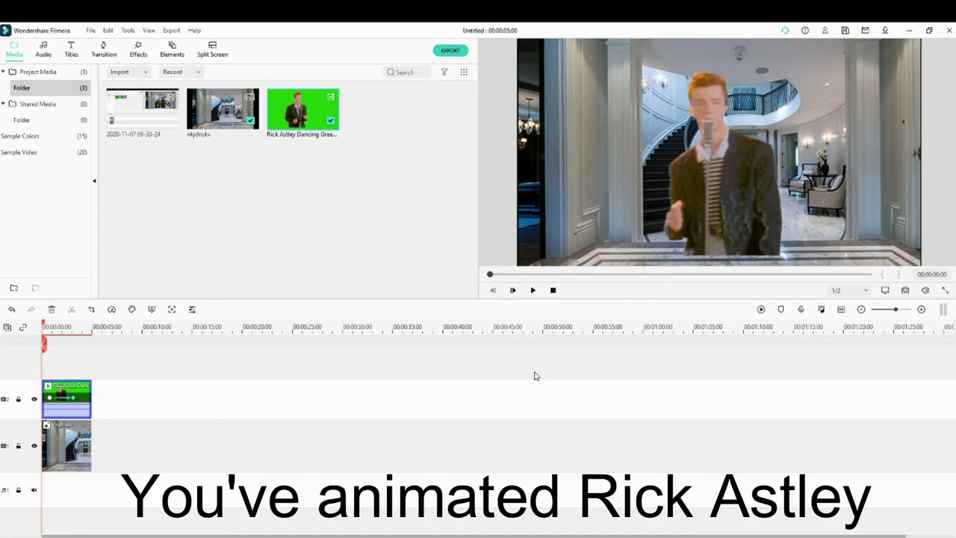
key(space)
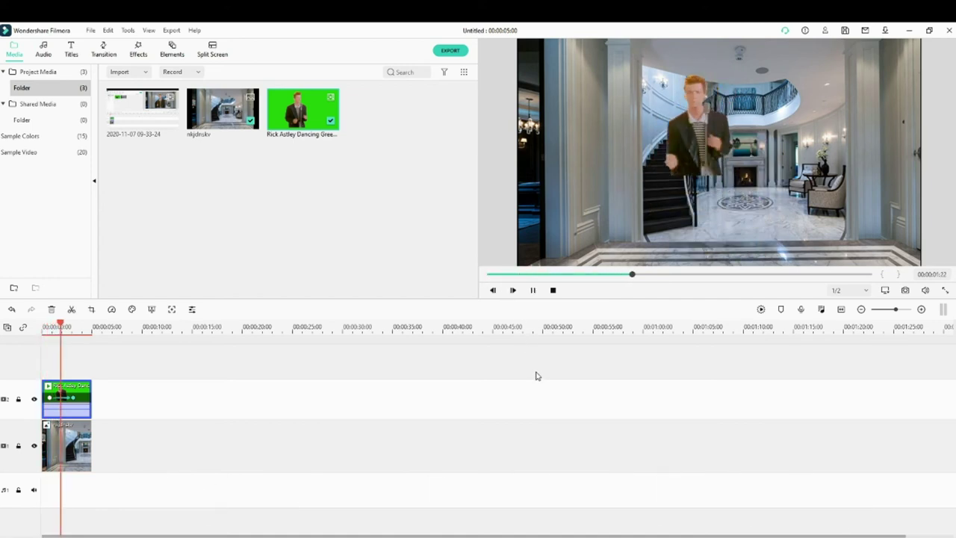